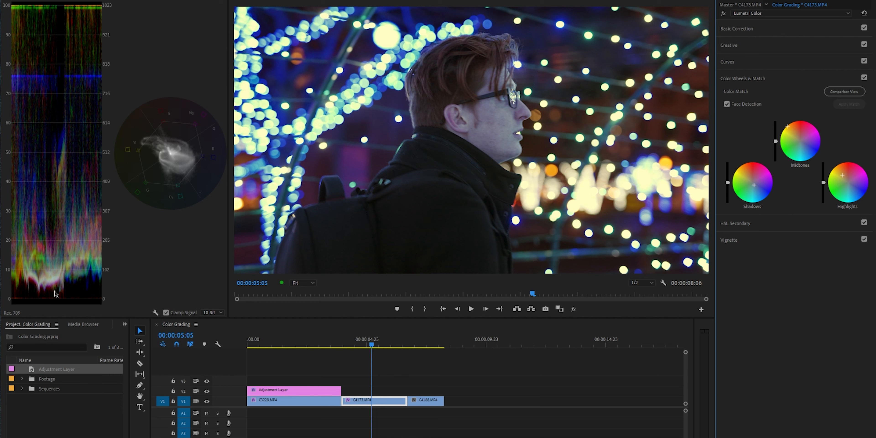
# - Try magenta and green casts in the shadows, return them to near neutral, and fine-tune the midtones' warm tint with the color wheels
pyautogui.moveTo(754, 185); pyautogui.dragTo(756, 185)
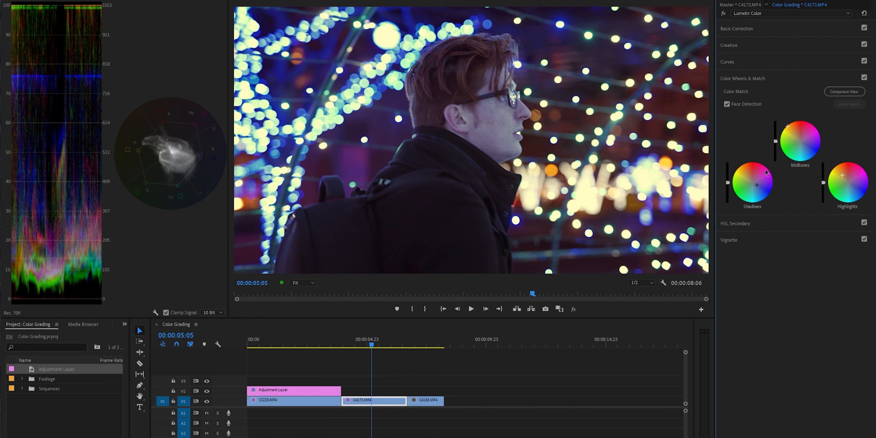
pyautogui.moveTo(757, 185); pyautogui.dragTo(750, 188)
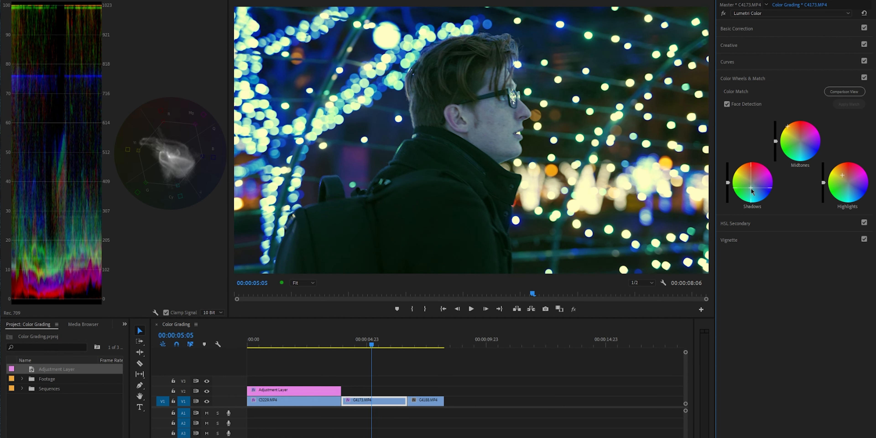
pyautogui.moveTo(750, 188); pyautogui.dragTo(754, 184)
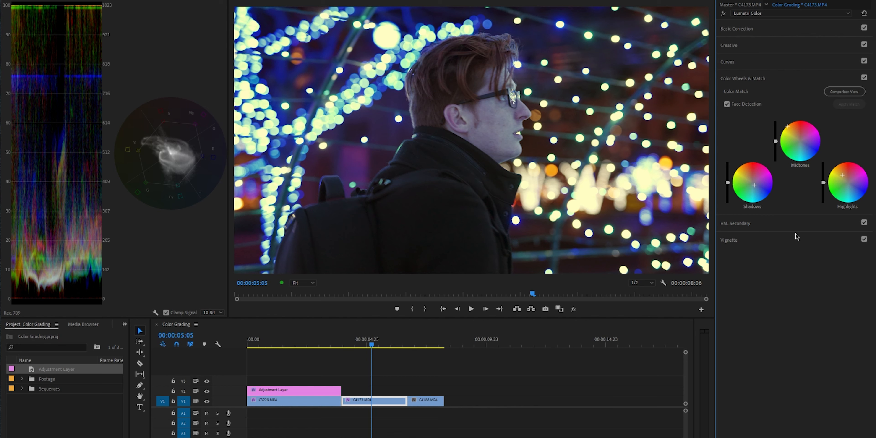
pyautogui.moveTo(792, 130); pyautogui.dragTo(785, 128)
# - Set the C4173.MP4 clip's saturation to 118.3, temperature to 40.6 and tint to 5.2, and compare the grade with the original
pyautogui.click(374, 401)
pyautogui.moveTo(806, 183); pyautogui.dragTo(811, 183)
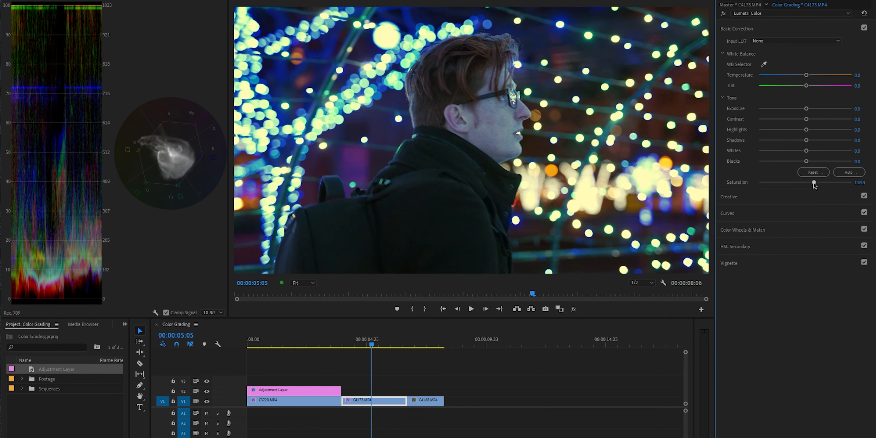
pyautogui.moveTo(857, 74); pyautogui.dragTo(870, 75)
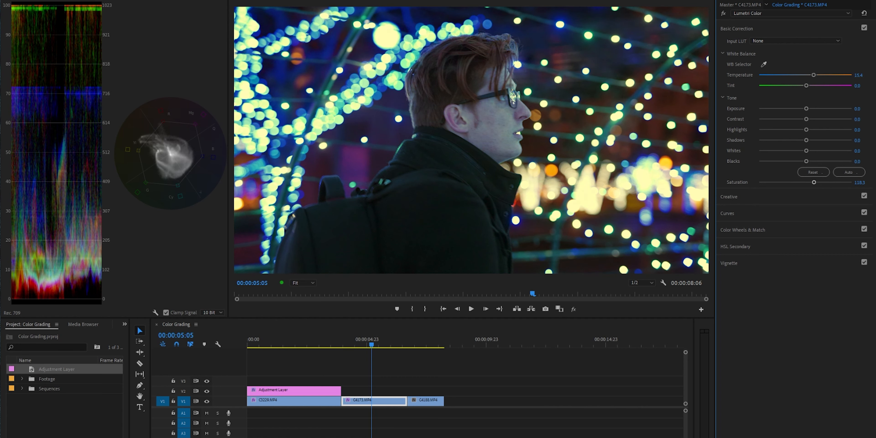
pyautogui.moveTo(857, 86); pyautogui.dragTo(870, 76)
pyautogui.moveTo(856, 85); pyautogui.dragTo(861, 85)
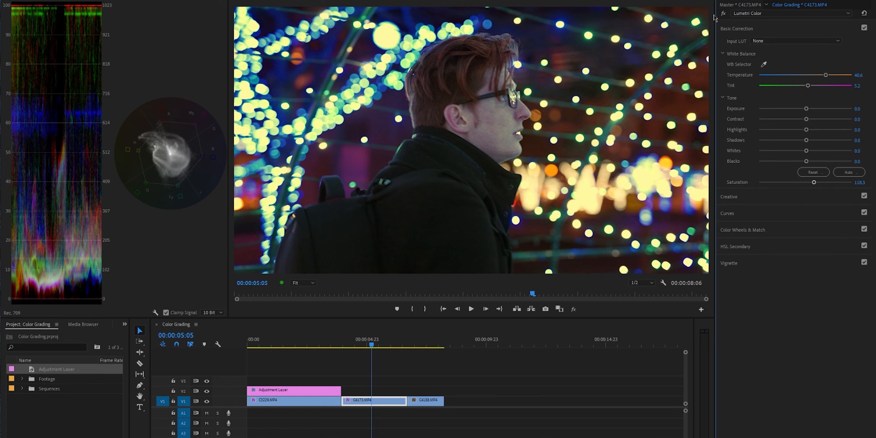
pyautogui.click(723, 13)
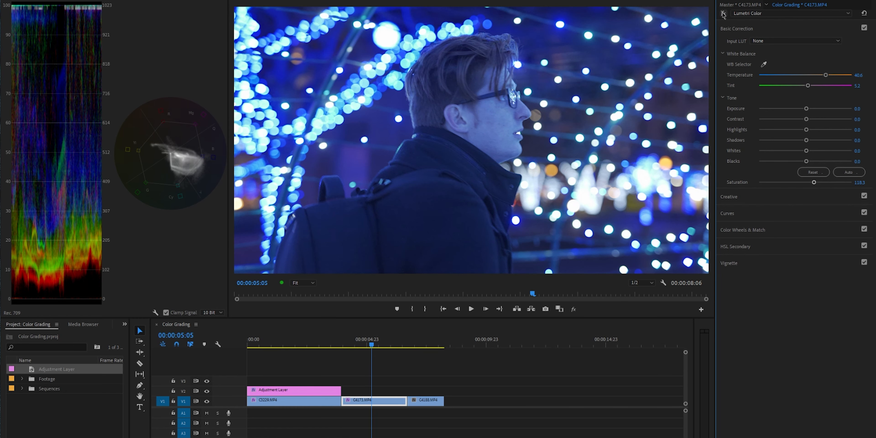
pyautogui.click(722, 13)
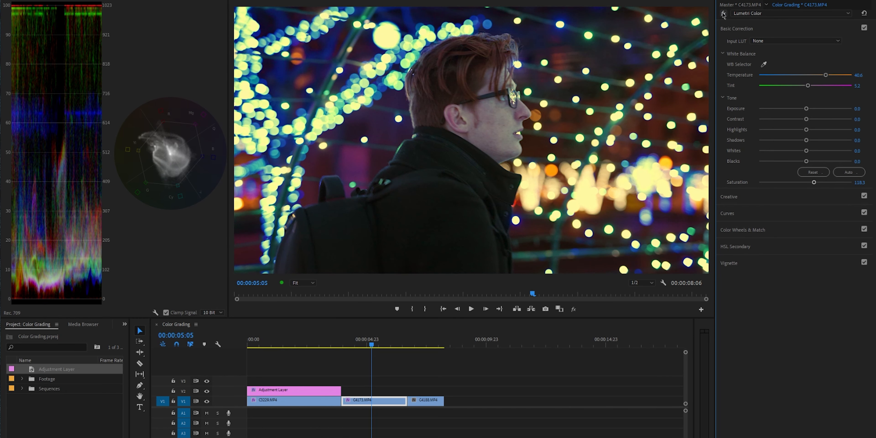
# - Place an adjustment layer on V2 above C4173.MP4, cut it at the clip's end and delete the excess
pyautogui.moveTo(57, 369); pyautogui.dragTo(346, 392)
pyautogui.press('c')
pyautogui.click(407, 392)
pyautogui.press('v')
pyautogui.click(444, 392)
pyautogui.press('Delete')
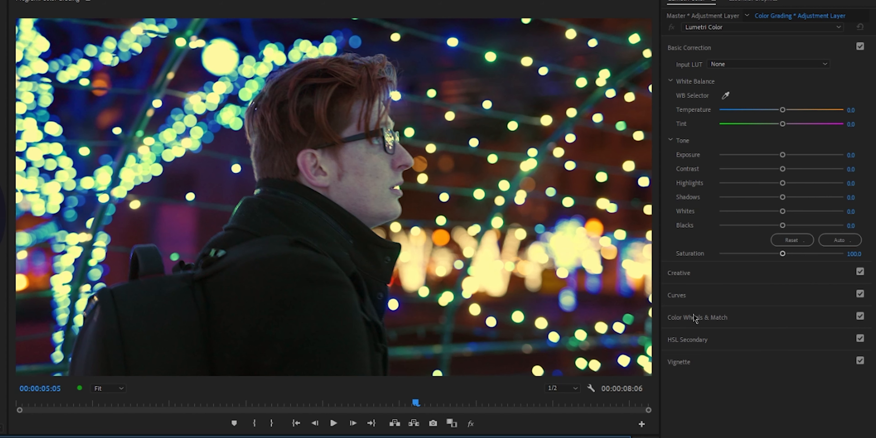
# - Desaturate the adjustment layer's highlights by anchoring the middle of the Luma vs Sat curve and lowering its bright end
pyautogui.click(694, 296)
pyautogui.scroll(-3, 790, 293)
pyautogui.scroll(-5, 790, 294)
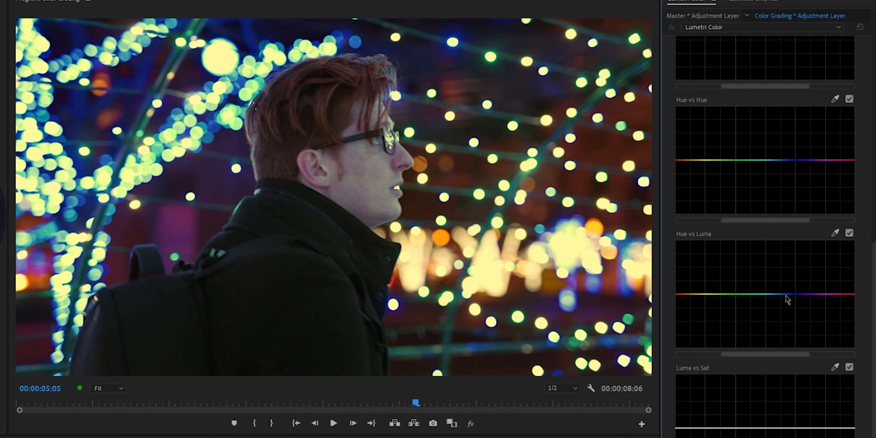
pyautogui.click(772, 357)
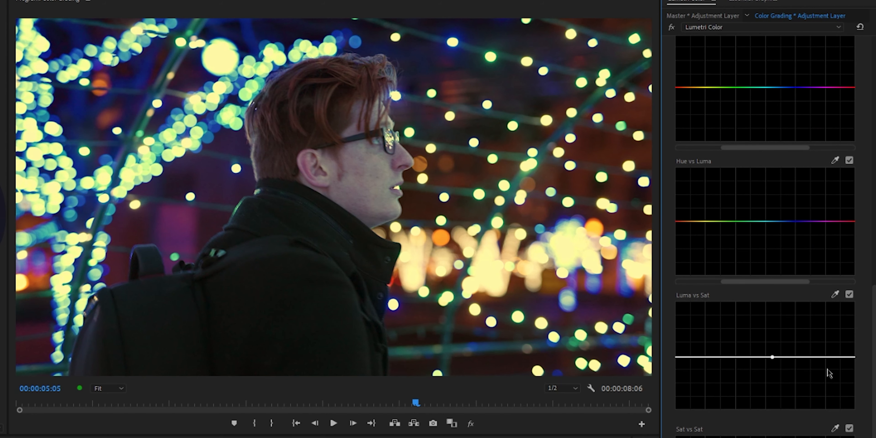
pyautogui.moveTo(854, 355); pyautogui.dragTo(870, 401)
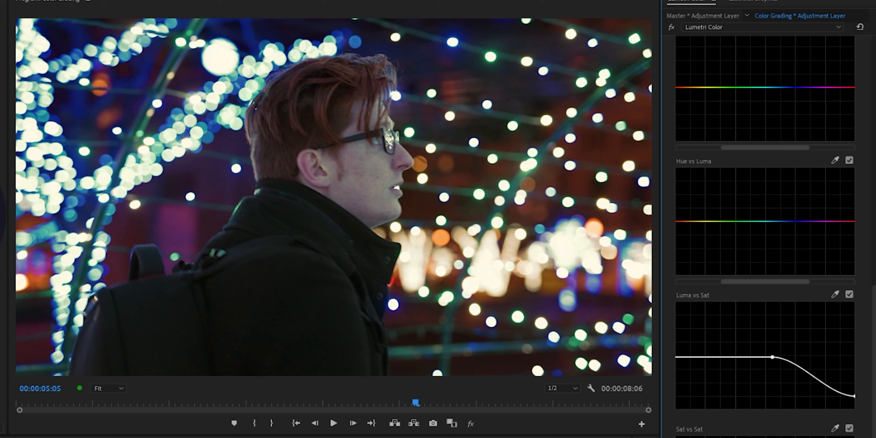
# - Add control points at purple, red, orange and yellow-green on the Hue vs Hue curve
pyautogui.scroll(5, 766, 368)
pyautogui.moveTo(762, 365); pyautogui.dragTo(807, 365)
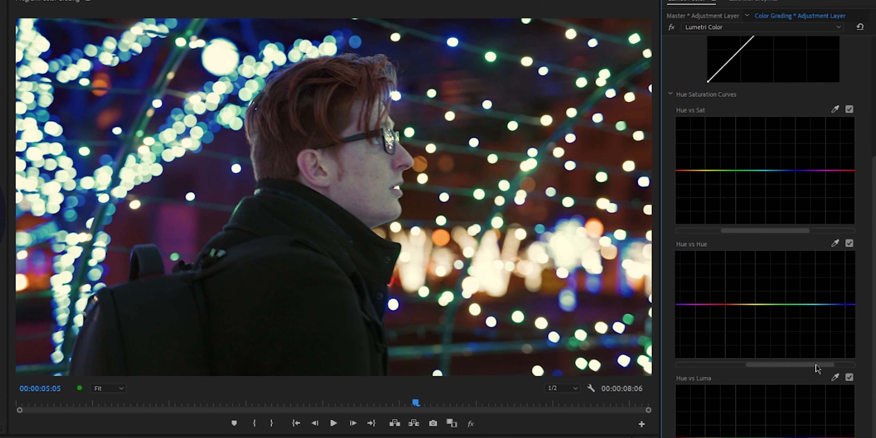
pyautogui.click(751, 304)
pyautogui.click(730, 304)
pyautogui.click(695, 304)
pyautogui.click(782, 304)
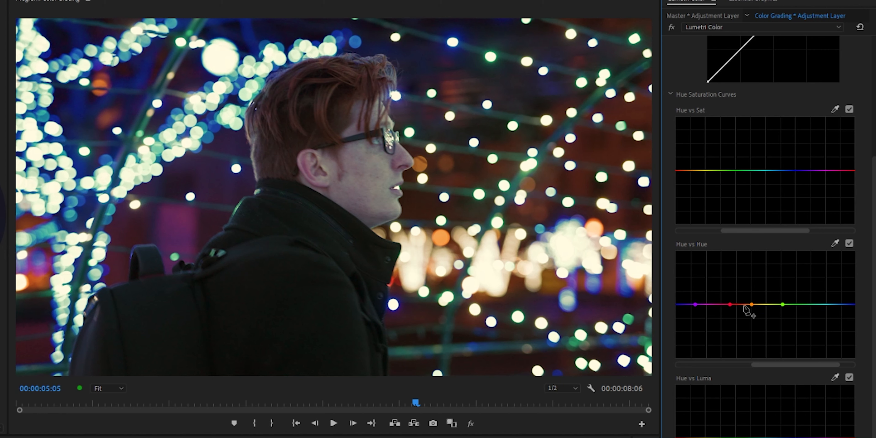
# - Raise the orange and green points of the Hue vs Hue curve, lower red slightly and adjust the blue hues
pyautogui.moveTo(751, 304); pyautogui.dragTo(754, 302)
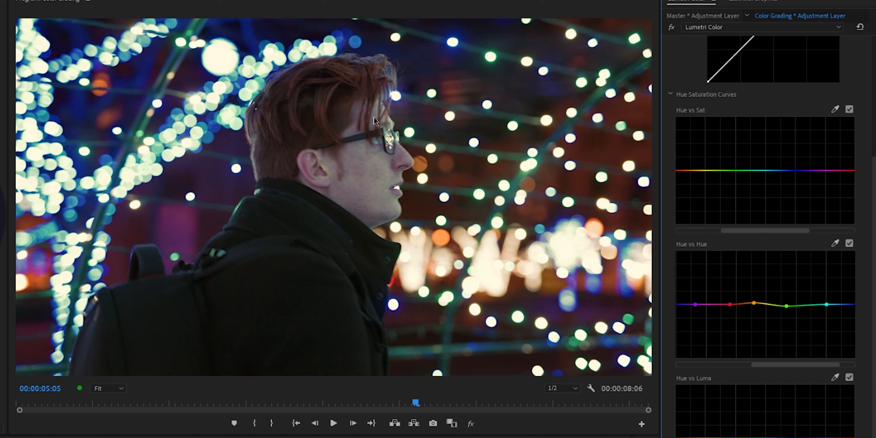
pyautogui.click(785, 306)
pyautogui.moveTo(784, 306); pyautogui.dragTo(728, 305)
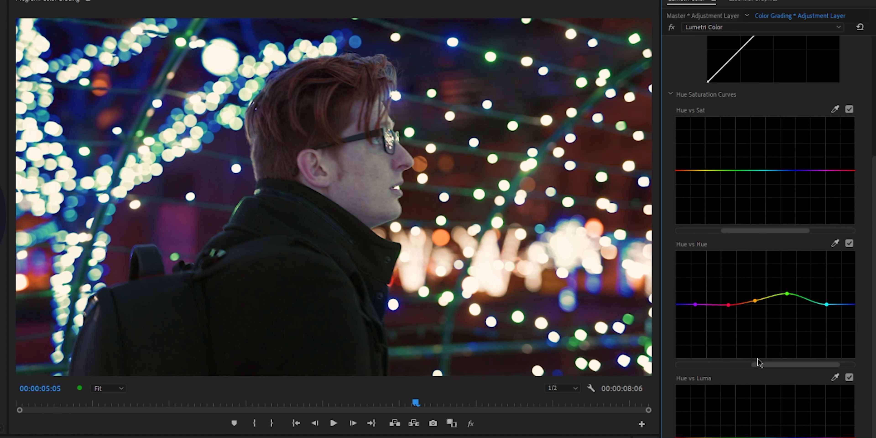
pyautogui.moveTo(758, 363); pyautogui.dragTo(714, 363)
pyautogui.moveTo(738, 304); pyautogui.dragTo(765, 302)
# - Desaturate the blues on the Hue vs Sat curve, anchoring it at green and magenta
pyautogui.scroll(5, 746, 387)
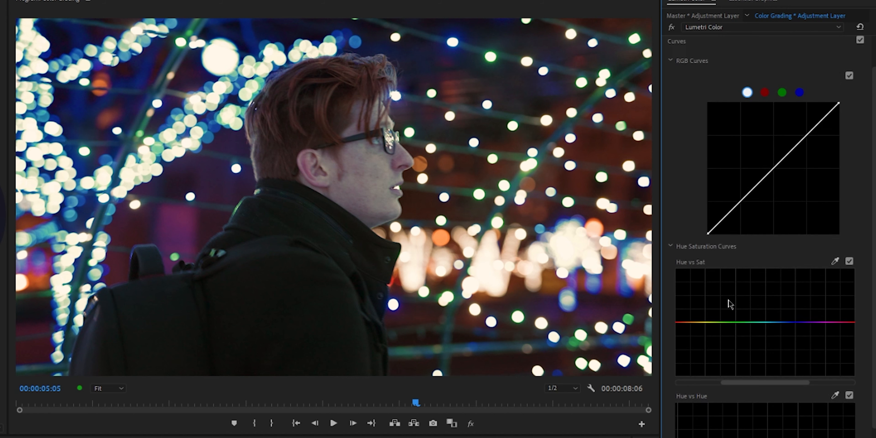
pyautogui.moveTo(746, 384); pyautogui.dragTo(720, 381)
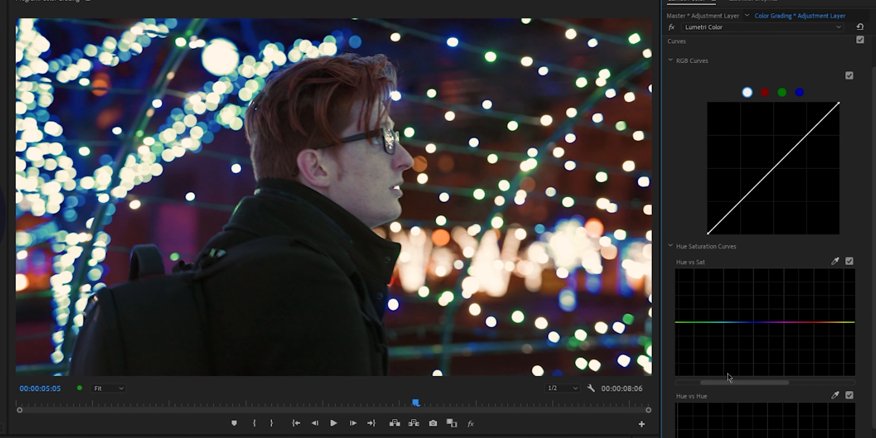
pyautogui.click(752, 322)
pyautogui.click(700, 322)
pyautogui.click(794, 322)
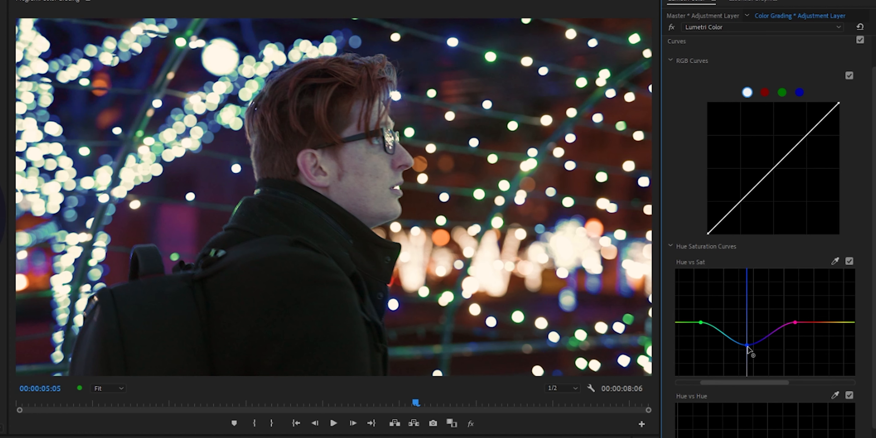
pyautogui.moveTo(749, 350); pyautogui.dragTo(752, 357)
# - Anchor the Hue vs Sat curve at yellow and lower the saturation of the greens
pyautogui.moveTo(758, 383); pyautogui.dragTo(779, 383)
pyautogui.click(714, 322)
pyautogui.moveTo(747, 322); pyautogui.dragTo(753, 338)
# - Slightly boost the orange, magenta and yellow saturation on the Hue vs Sat curve and compare the image with the effect off
pyautogui.moveTo(742, 384); pyautogui.dragTo(814, 383)
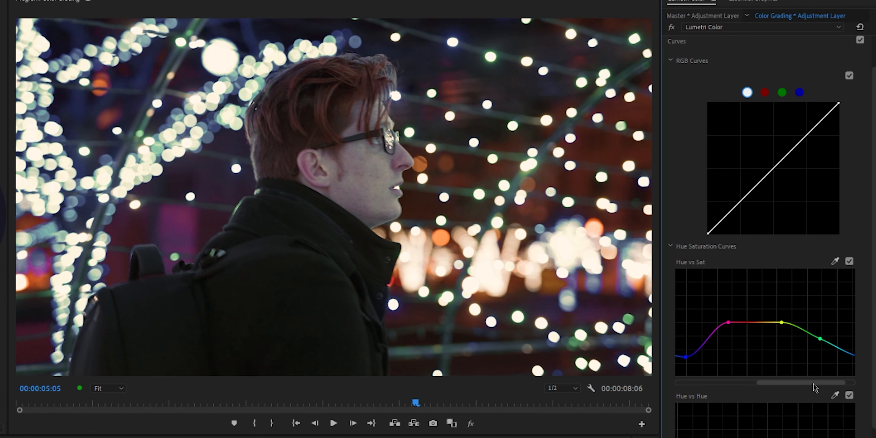
pyautogui.click(753, 322)
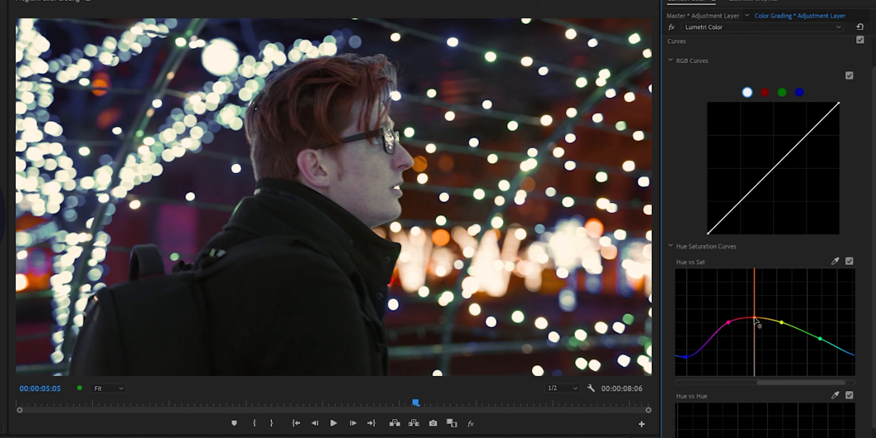
pyautogui.moveTo(727, 323); pyautogui.dragTo(783, 318)
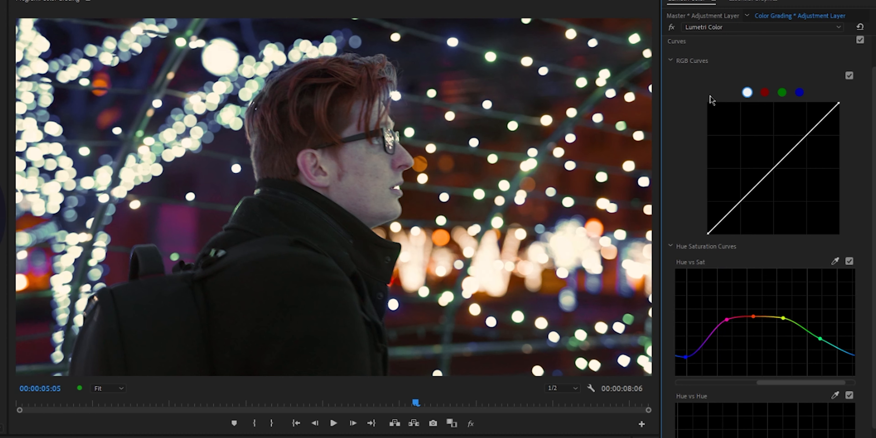
pyautogui.click(672, 27)
pyautogui.click(672, 27)
# - Tint the highlights slightly toward orange and the shadows slightly toward blue in the Creative settings
pyautogui.click(676, 41)
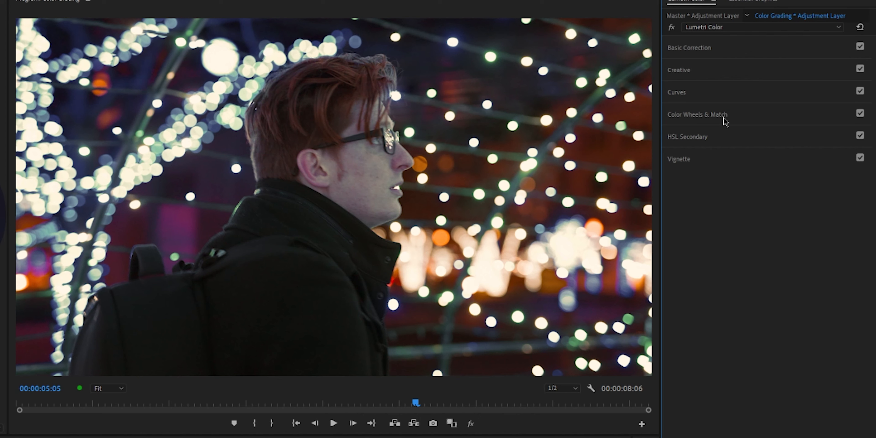
pyautogui.click(686, 74)
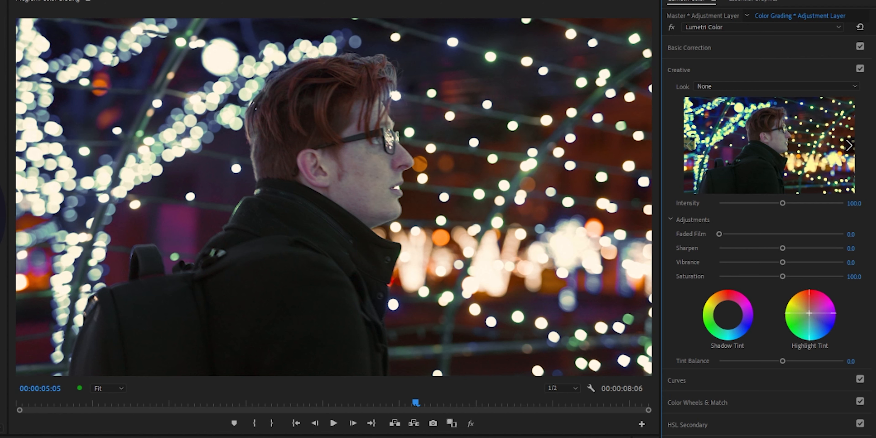
pyautogui.moveTo(809, 313); pyautogui.dragTo(804, 308)
pyautogui.moveTo(731, 316); pyautogui.dragTo(728, 319)
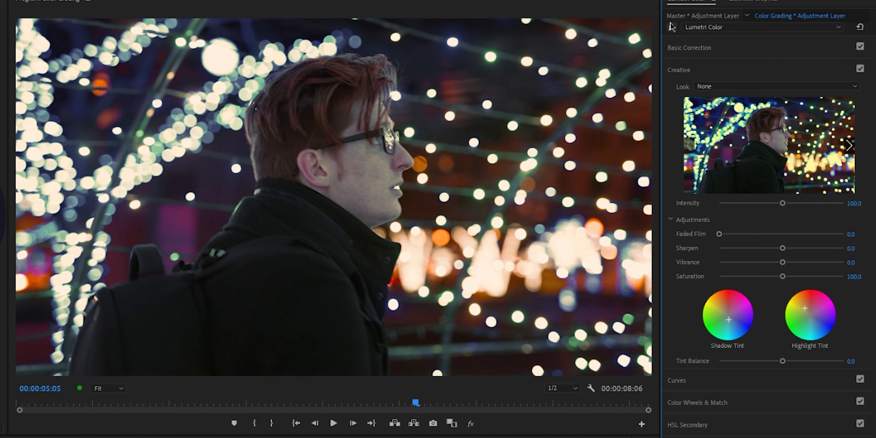
# - Test the Creative Tint Balance at both extremes and leave it at a moderately negative value
pyautogui.moveTo(782, 361)
pyautogui.mouseDown()
pyautogui.moveTo(769, 361)
pyautogui.moveTo(785, 362)
pyautogui.mouseUp()
pyautogui.moveTo(784, 361); pyautogui.dragTo(693, 364)
pyautogui.moveTo(726, 364); pyautogui.dragTo(867, 374)
pyautogui.moveTo(844, 360); pyautogui.dragTo(756, 365)
pyautogui.moveTo(758, 365); pyautogui.dragTo(757, 365)
# - Desaturate the darkest tones by anchoring the Luma vs Sat curve in the shadows and pulling its dark end fully down
pyautogui.click(685, 383)
pyautogui.scroll(-8, 782, 356)
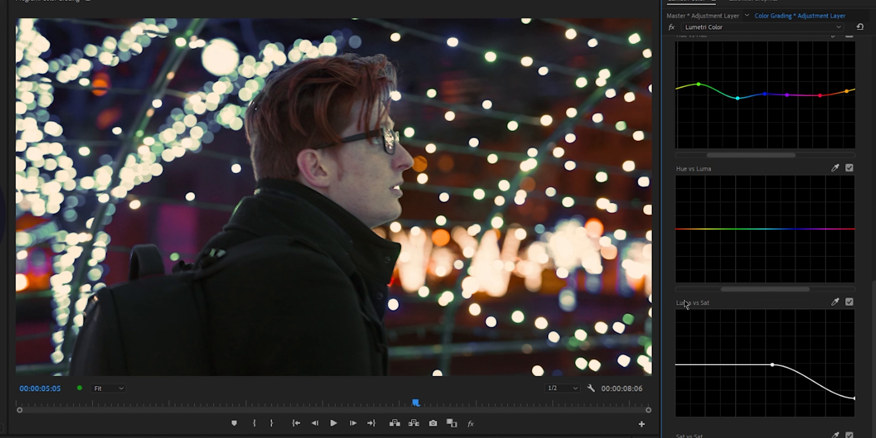
pyautogui.click(701, 364)
pyautogui.moveTo(675, 365); pyautogui.dragTo(652, 436)
# - Further reduce the green and yellow-green saturation on the Hue vs Sat curve and save the project
pyautogui.scroll(5, 777, 367)
pyautogui.scroll(6, 772, 367)
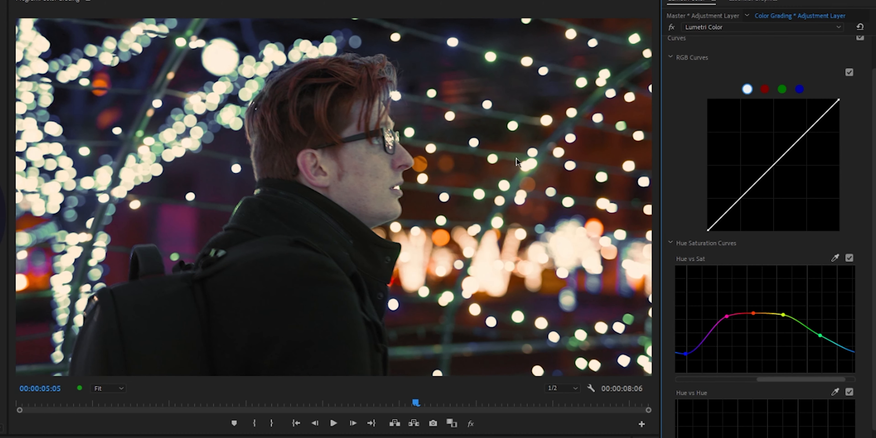
pyautogui.moveTo(783, 315); pyautogui.dragTo(820, 359)
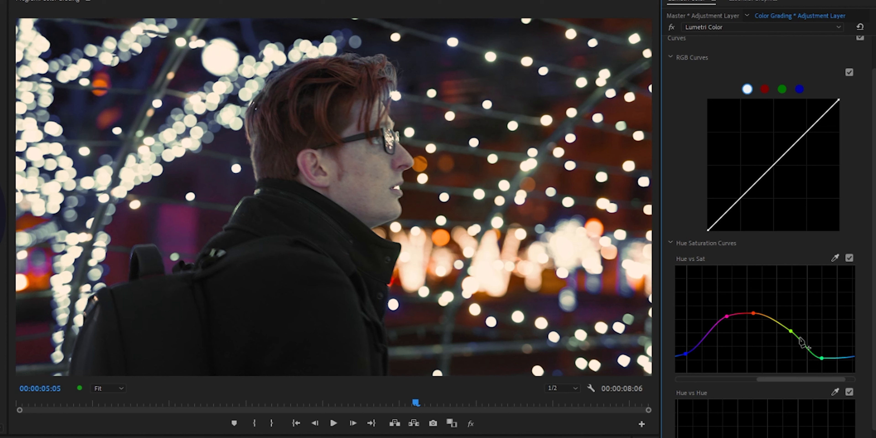
pyautogui.moveTo(790, 332); pyautogui.dragTo(792, 346)
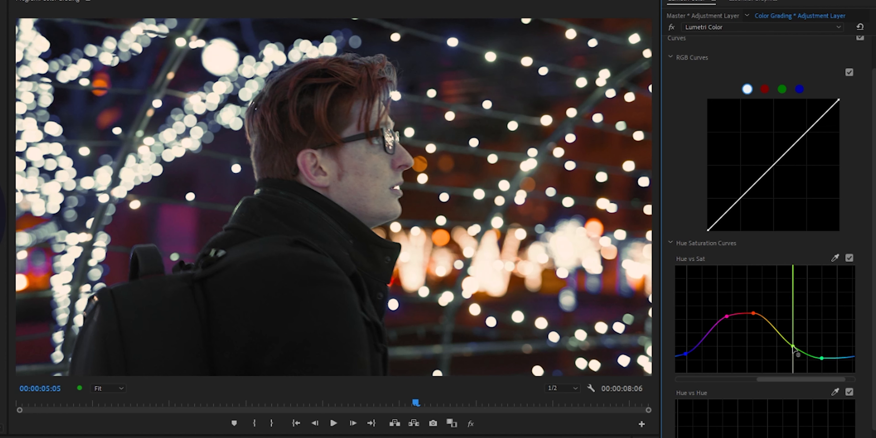
pyautogui.moveTo(785, 380); pyautogui.dragTo(756, 380)
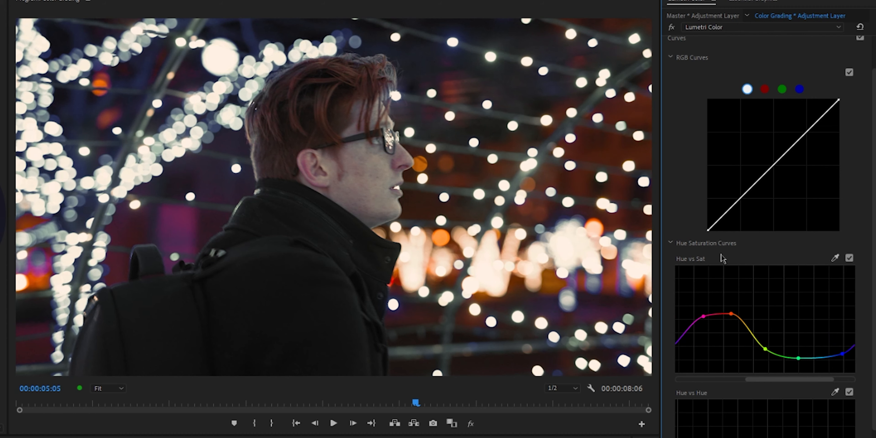
pyautogui.hotkey('ctrl', 's')
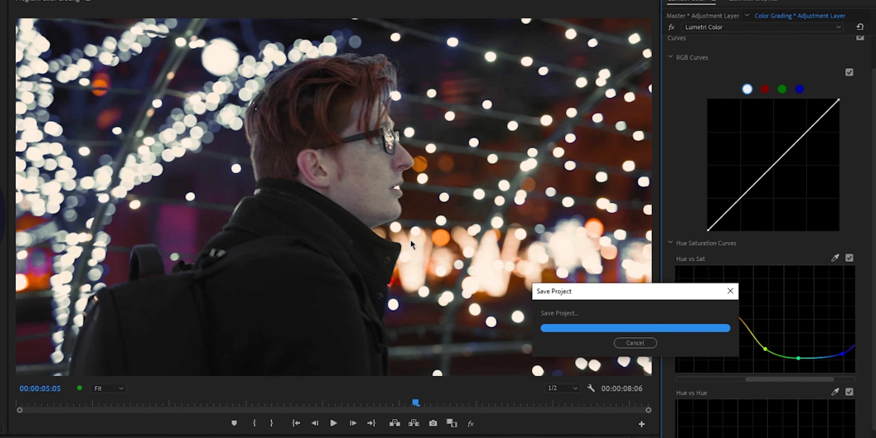
# - Shape the white RGB curve for gentle contrast, raising the black clipping point, lowering the white end and adjusting shadow and midtone points
pyautogui.scroll(3, 716, 304)
pyautogui.moveTo(708, 285); pyautogui.dragTo(711, 287)
pyautogui.moveTo(746, 247); pyautogui.dragTo(745, 254)
pyautogui.moveTo(795, 197); pyautogui.dragTo(795, 195)
pyautogui.moveTo(839, 154); pyautogui.dragTo(838, 163)
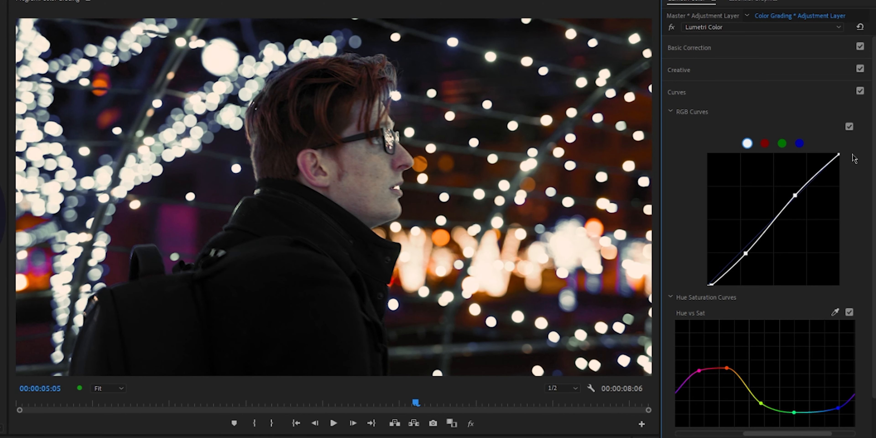
pyautogui.moveTo(795, 195); pyautogui.dragTo(789, 201)
pyautogui.moveTo(746, 254); pyautogui.dragTo(727, 269)
pyautogui.moveTo(751, 248); pyautogui.dragTo(751, 244)
# - Lower the magenta saturation on the Hue vs Sat curve and pull the purple point slightly down on the Hue vs Hue curve
pyautogui.moveTo(786, 433); pyautogui.dragTo(810, 433)
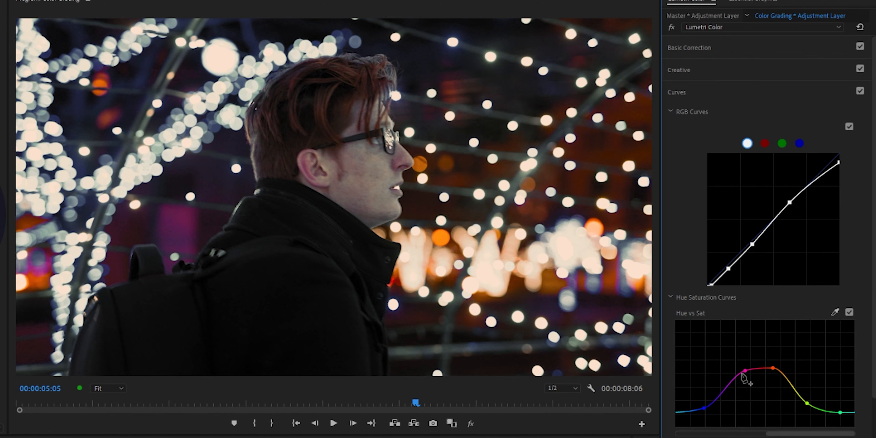
pyautogui.moveTo(744, 371); pyautogui.dragTo(749, 390)
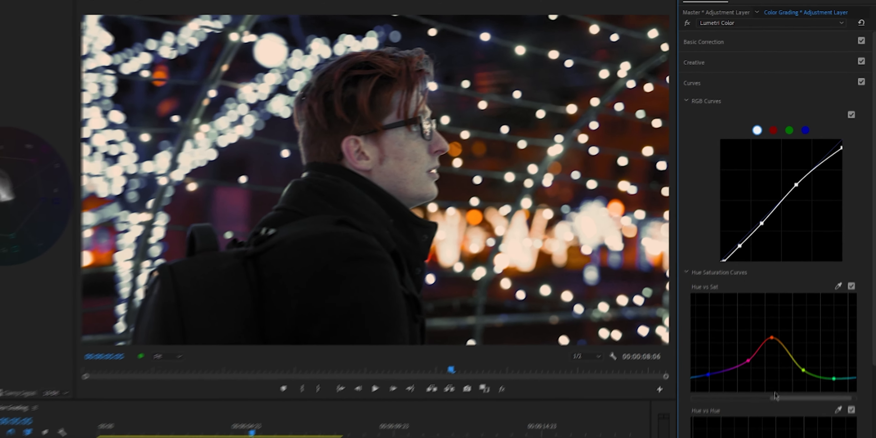
pyautogui.scroll(-3, 775, 394)
pyautogui.moveTo(810, 341); pyautogui.dragTo(812, 343)
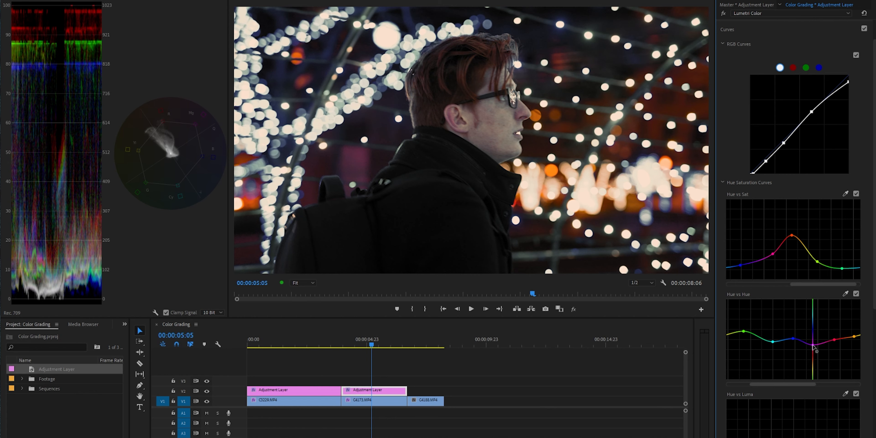
# - Save the project, and on clip C4188.MP4 move the white RGB curve's black point inward and lower its highlights
pyautogui.hotkey('ctrl', 's')
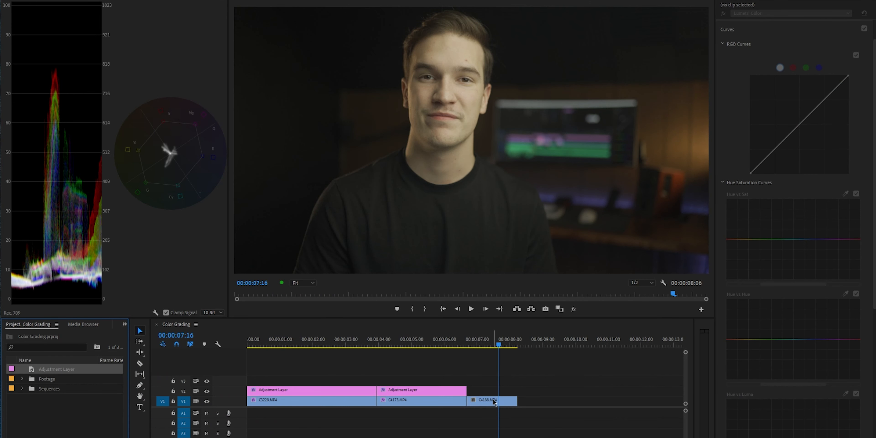
pyautogui.click(493, 401)
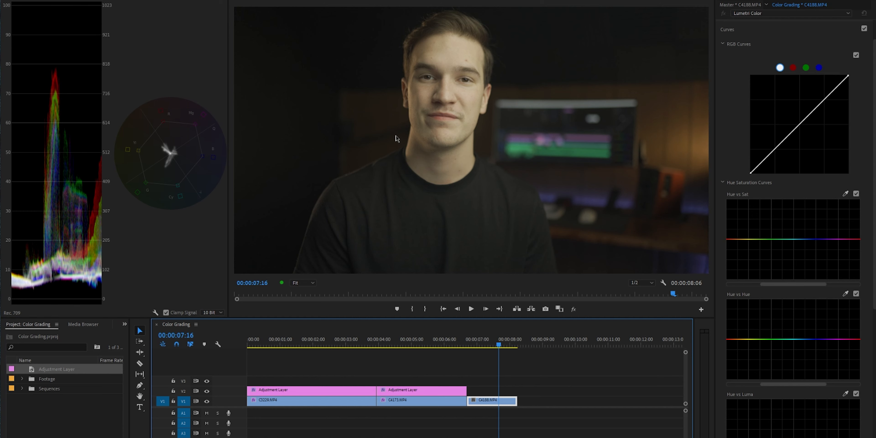
pyautogui.moveTo(750, 174); pyautogui.dragTo(753, 177)
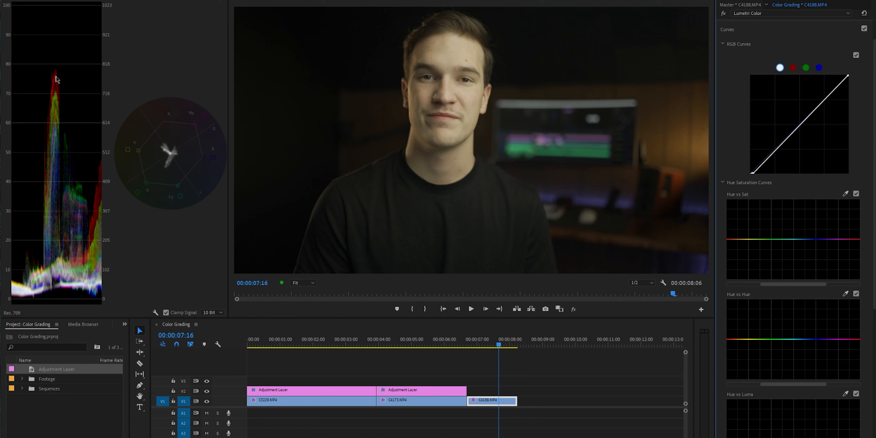
pyautogui.click(820, 105)
pyautogui.moveTo(820, 105); pyautogui.dragTo(821, 111)
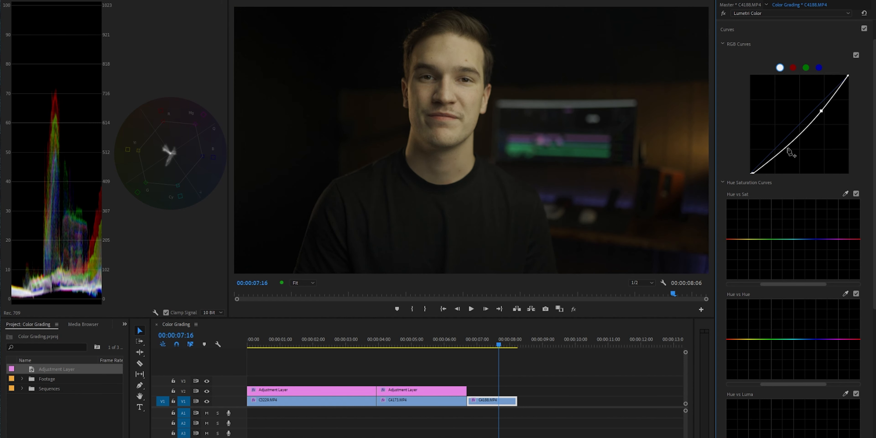
# - Add contrast to the clip's white RGB curve by lowering a shadow point, lifting a lower-midtone point and fine-tuning the highlight point
pyautogui.moveTo(765, 164); pyautogui.dragTo(765, 165)
pyautogui.moveTo(793, 140); pyautogui.dragTo(789, 141)
pyautogui.moveTo(764, 164); pyautogui.dragTo(762, 168)
pyautogui.moveTo(789, 140); pyautogui.dragTo(784, 144)
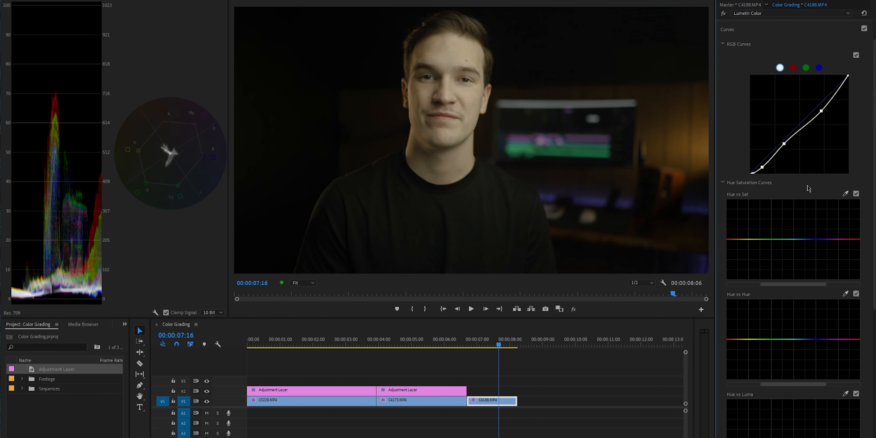
pyautogui.moveTo(821, 111); pyautogui.dragTo(821, 112)
# - Set the clip's Basic Correction saturation to 127
pyautogui.scroll(1, 781, 190)
pyautogui.click(728, 30)
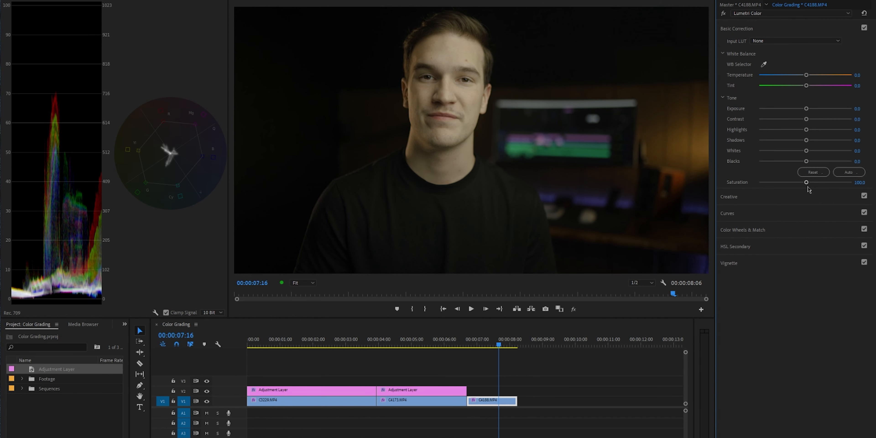
pyautogui.moveTo(806, 182); pyautogui.dragTo(810, 183)
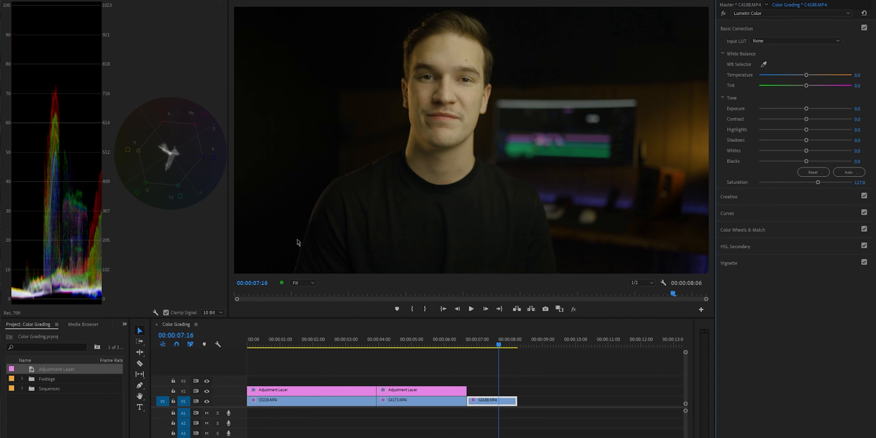
# - Place an adjustment layer on V2 above C4188.MP4 and cut it to the clip's length, deleting the excess
pyautogui.moveTo(68, 371); pyautogui.dragTo(469, 391)
pyautogui.press('c')
pyautogui.click(516, 390)
pyautogui.press('v')
pyautogui.click(555, 391)
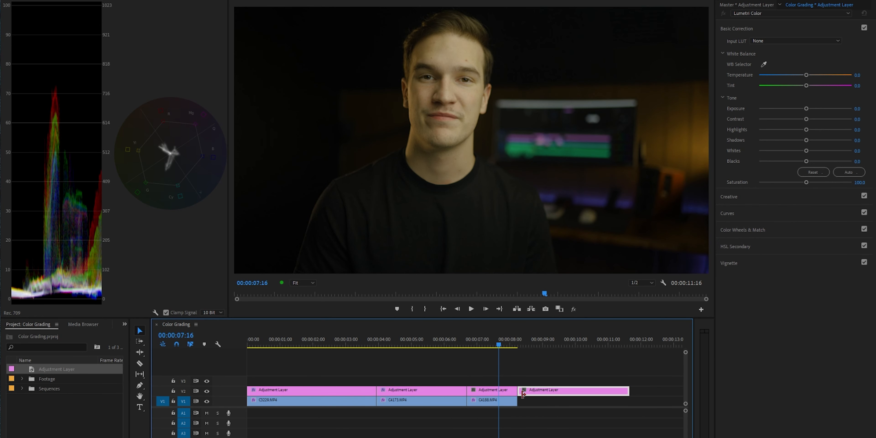
pyautogui.press('Delete')
# - On the new adjustment layer's Hue vs Hue curve, anchor the neighbouring hues and raise orange and red slightly, compare, and save
pyautogui.click(501, 389)
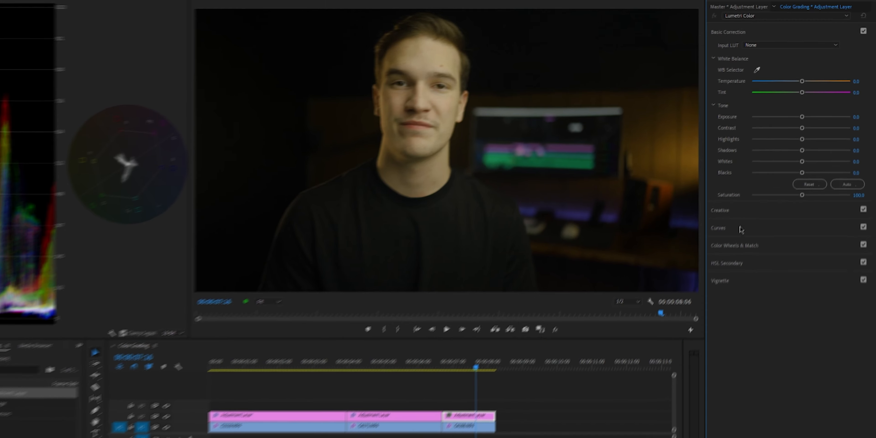
pyautogui.click(740, 213)
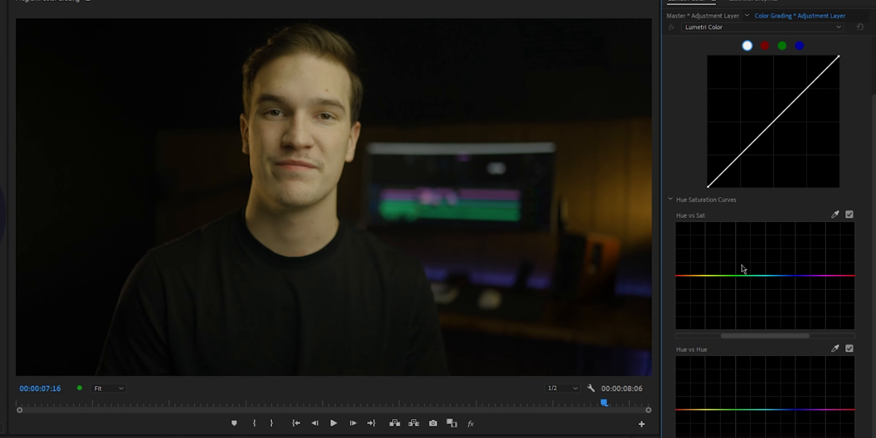
pyautogui.scroll(-3, 741, 265)
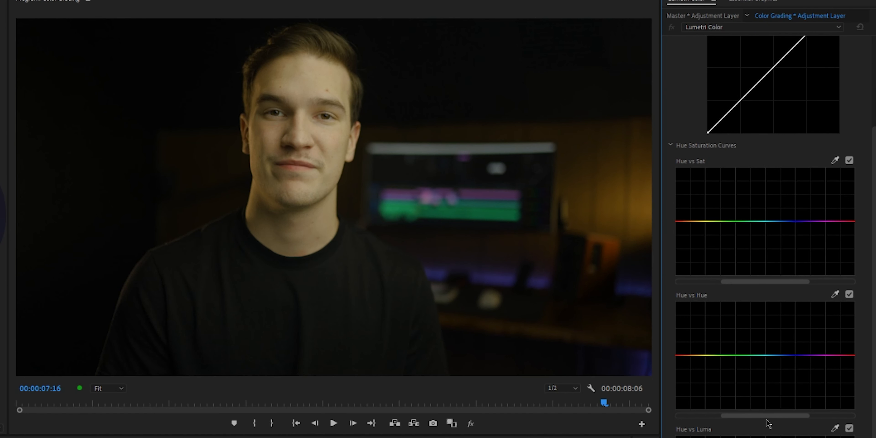
pyautogui.moveTo(766, 417); pyautogui.dragTo(793, 417)
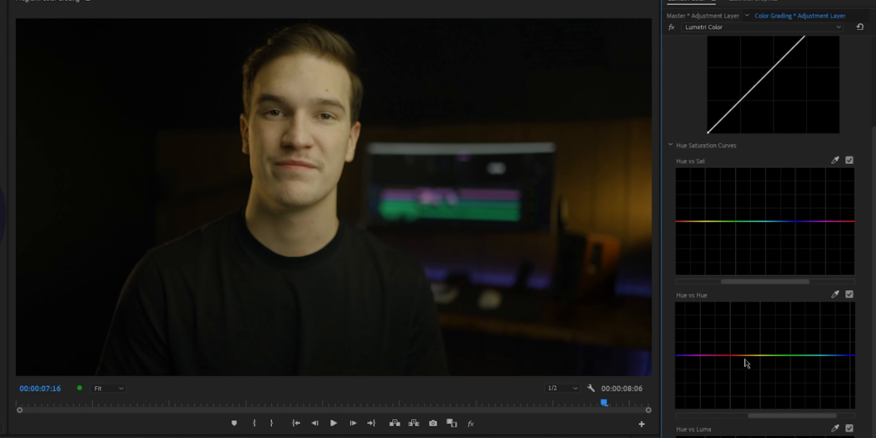
pyautogui.click(717, 355)
pyautogui.click(769, 356)
pyautogui.moveTo(743, 355); pyautogui.dragTo(718, 353)
pyautogui.click(693, 355)
pyautogui.click(803, 355)
pyautogui.click(848, 294)
pyautogui.click(849, 294)
pyautogui.hotkey('ctrl', 's')
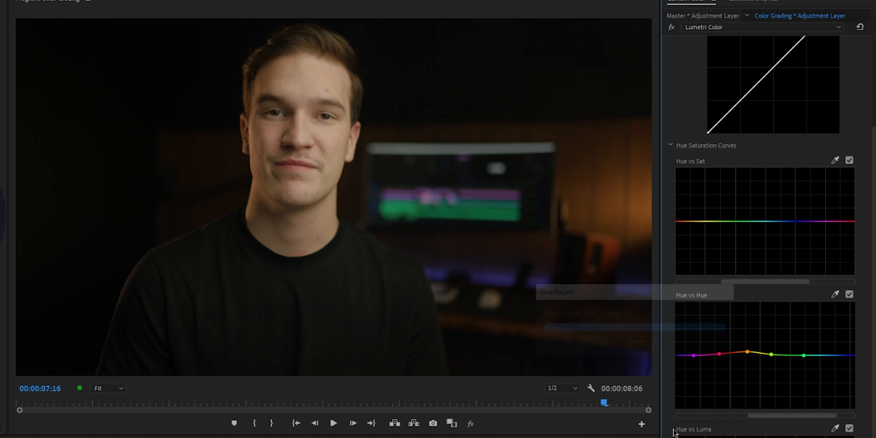
# - Raise the blue point and pull the purple point slightly down on the Hue vs Hue curve
pyautogui.scroll(-1, 774, 415)
pyautogui.moveTo(773, 405); pyautogui.dragTo(703, 409)
pyautogui.click(774, 344)
pyautogui.moveTo(773, 346); pyautogui.dragTo(775, 341)
pyautogui.moveTo(732, 342); pyautogui.dragTo(731, 348)
pyautogui.moveTo(797, 404); pyautogui.dragTo(777, 400)
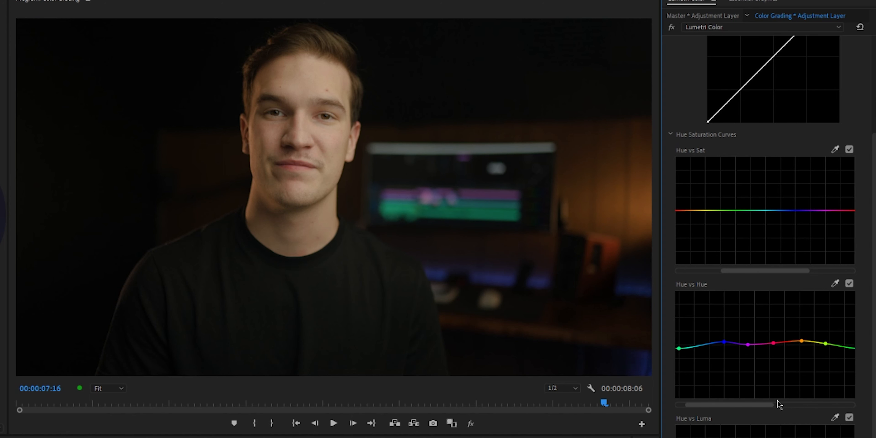
pyautogui.moveTo(748, 344); pyautogui.dragTo(749, 347)
pyautogui.moveTo(739, 404); pyautogui.dragTo(658, 406)
# - On the Hue vs Sat curve, anchor the surrounding hues, strongly reduce blue saturation and slightly lower cyan
pyautogui.moveTo(757, 270); pyautogui.dragTo(741, 277)
pyautogui.click(762, 210)
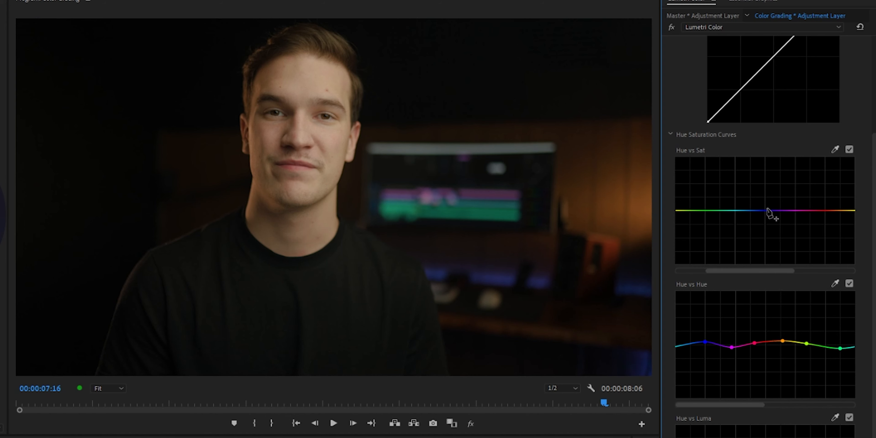
pyautogui.click(729, 211)
pyautogui.click(801, 210)
pyautogui.moveTo(762, 210); pyautogui.dragTo(762, 246)
pyautogui.click(700, 211)
pyautogui.moveTo(730, 211); pyautogui.dragTo(756, 216)
pyautogui.click(851, 152)
pyautogui.click(851, 152)
# - Lower the magenta saturation on the Hue vs Sat curve and save the project
pyautogui.moveTo(788, 212); pyautogui.dragTo(752, 222)
pyautogui.click(849, 149)
pyautogui.click(849, 150)
pyautogui.scroll(3, 754, 248)
pyautogui.scroll(2, 755, 251)
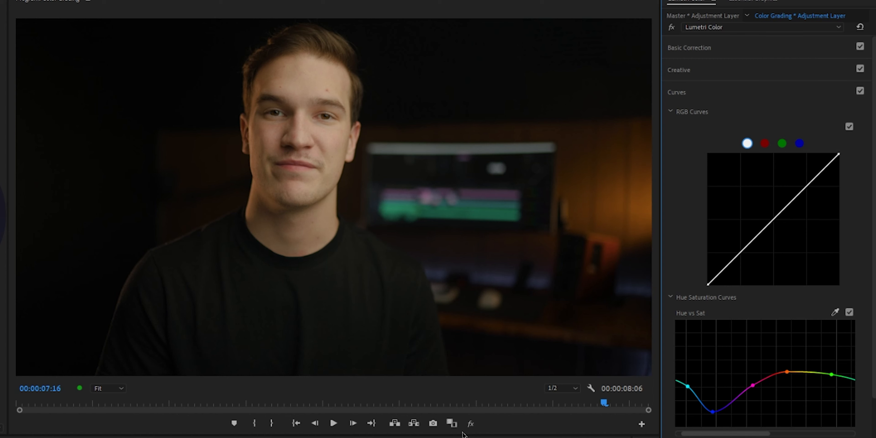
pyautogui.hotkey('ctrl', 's')
# - Anchor the shadows and highlights on the adjustment layer's white RGB curve, lift its black end for faded blacks, and compare
pyautogui.click(734, 259)
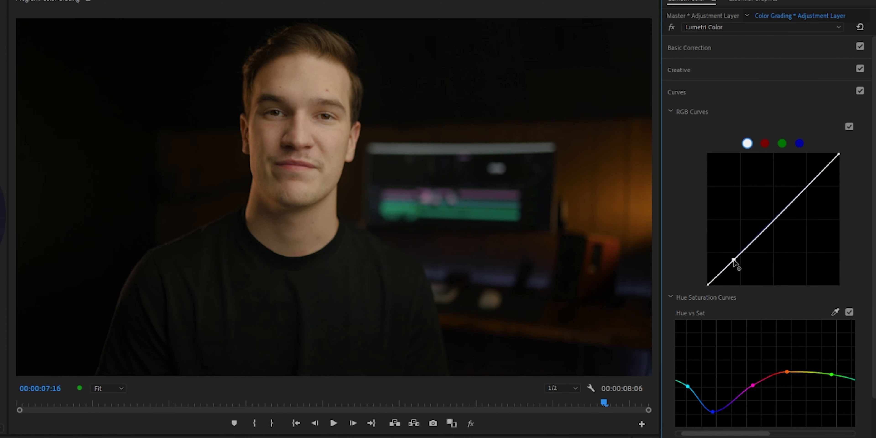
pyautogui.click(792, 202)
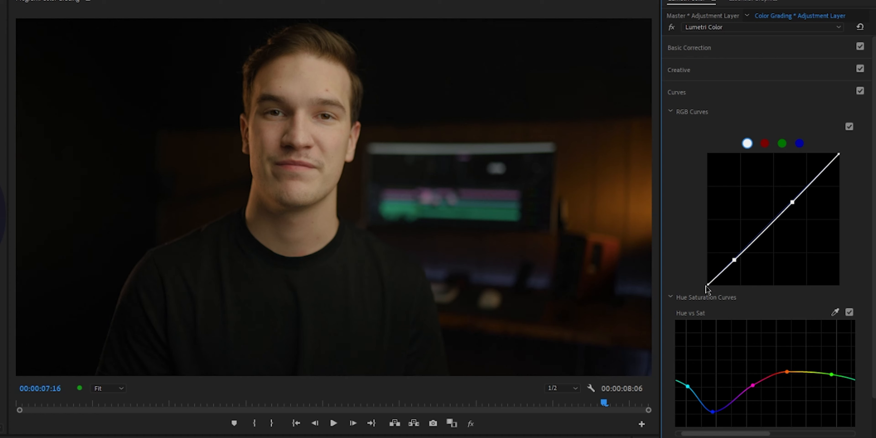
pyautogui.moveTo(703, 286); pyautogui.dragTo(700, 278)
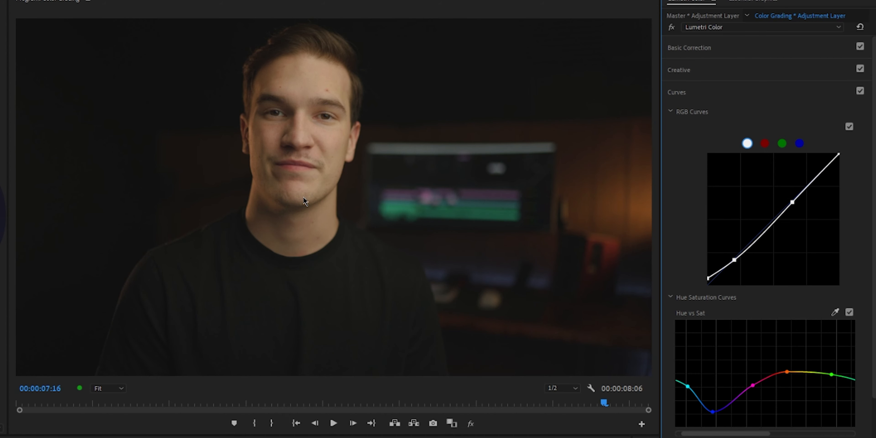
pyautogui.click(851, 124)
pyautogui.click(851, 125)
pyautogui.click(850, 125)
pyautogui.click(850, 124)
# - Refine the white RGB curve by lowering the shadow point, adding a slightly lifted lower-midtone point and readjusting the highlight and black points
pyautogui.moveTo(733, 260); pyautogui.dragTo(733, 262)
pyautogui.moveTo(792, 202); pyautogui.dragTo(781, 207)
pyautogui.moveTo(732, 263); pyautogui.dragTo(730, 265)
pyautogui.moveTo(749, 244); pyautogui.dragTo(749, 242)
pyautogui.moveTo(781, 207); pyautogui.dragTo(783, 206)
pyautogui.moveTo(708, 279); pyautogui.dragTo(728, 265)
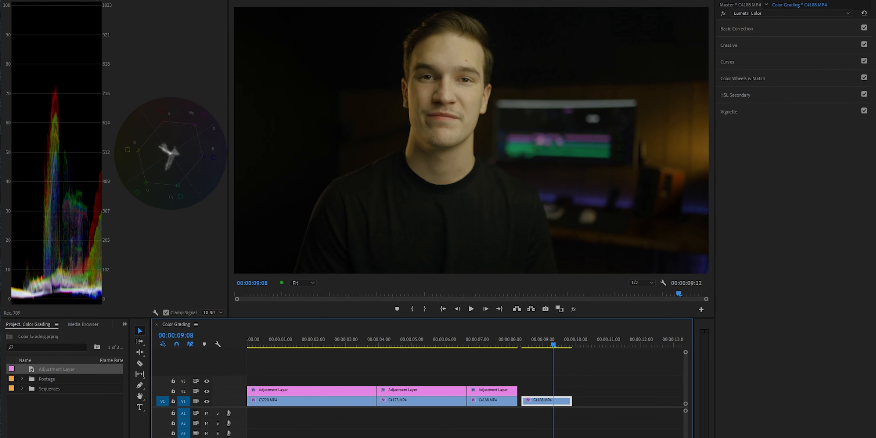
# - Start a free-draw Opacity mask on the separate C4188.MP4 copy, tracing the forehead from the hairline to above the eyebrow
pyautogui.click(75, 0)
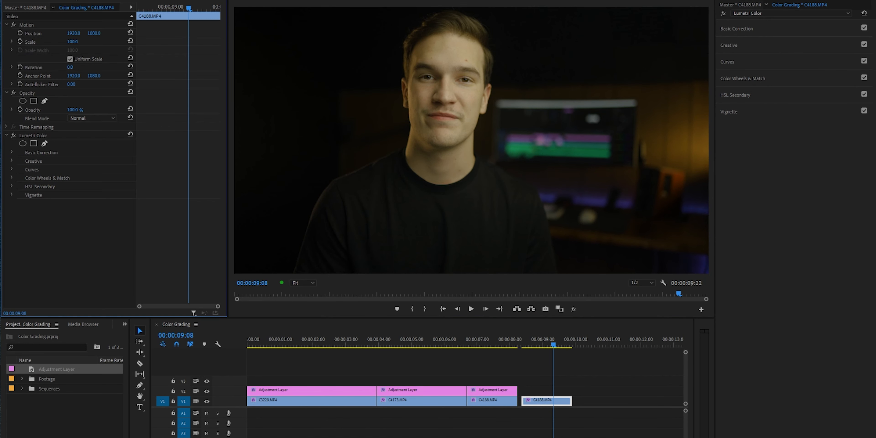
pyautogui.click(303, 283)
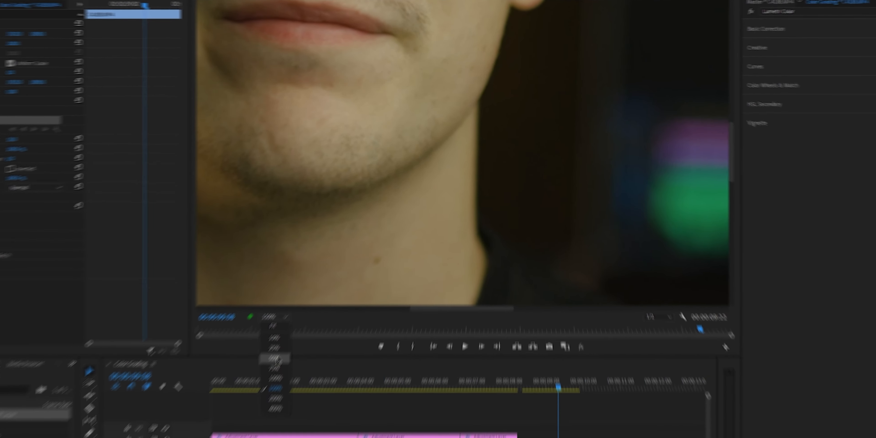
pyautogui.click(276, 358)
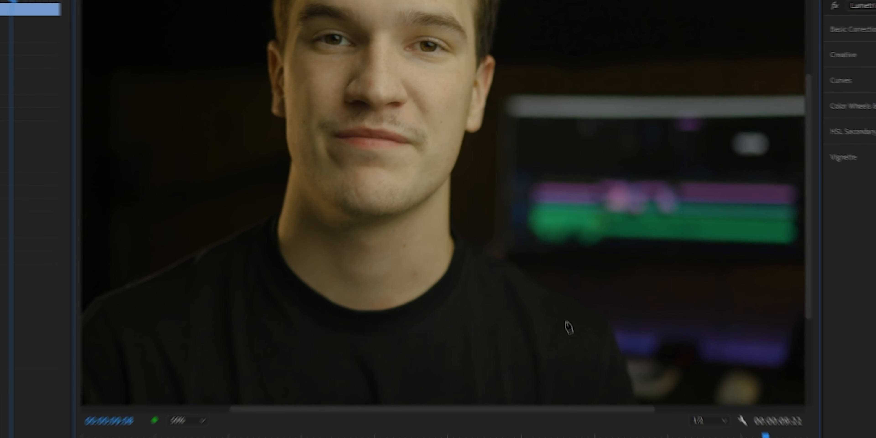
pyautogui.moveTo(733, 174); pyautogui.dragTo(736, 132)
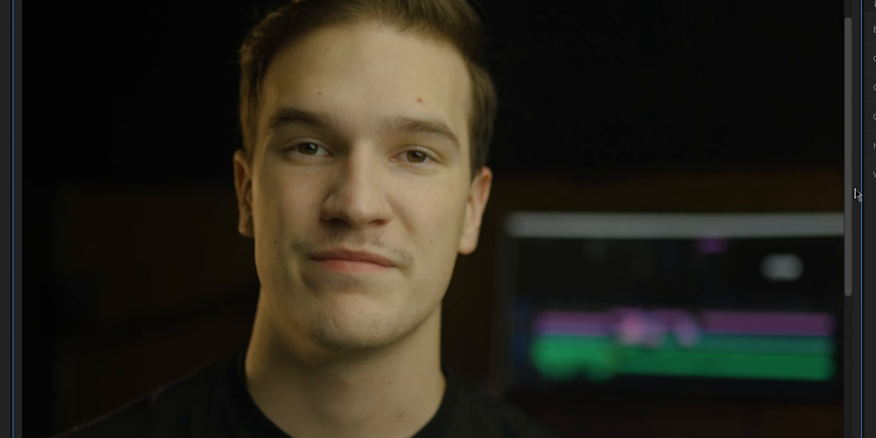
pyautogui.scroll(-1, 856, 195)
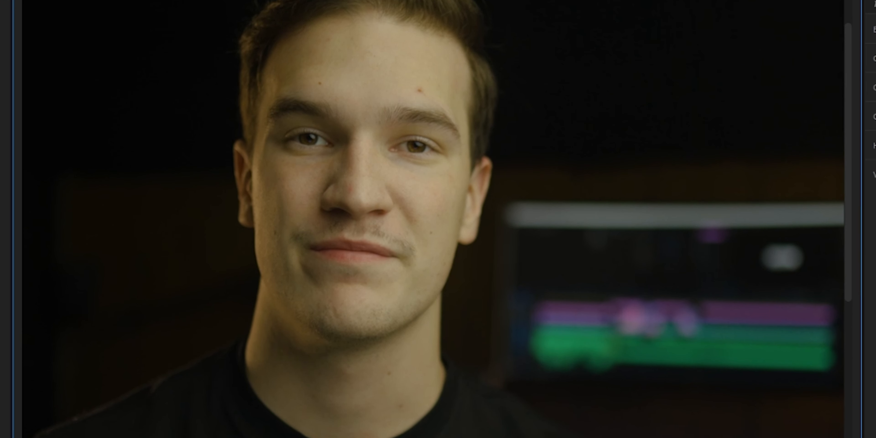
pyautogui.click(363, 16)
pyautogui.click(421, 28)
pyautogui.click(456, 48)
pyautogui.click(467, 82)
pyautogui.click(466, 128)
pyautogui.click(445, 111)
pyautogui.click(403, 102)
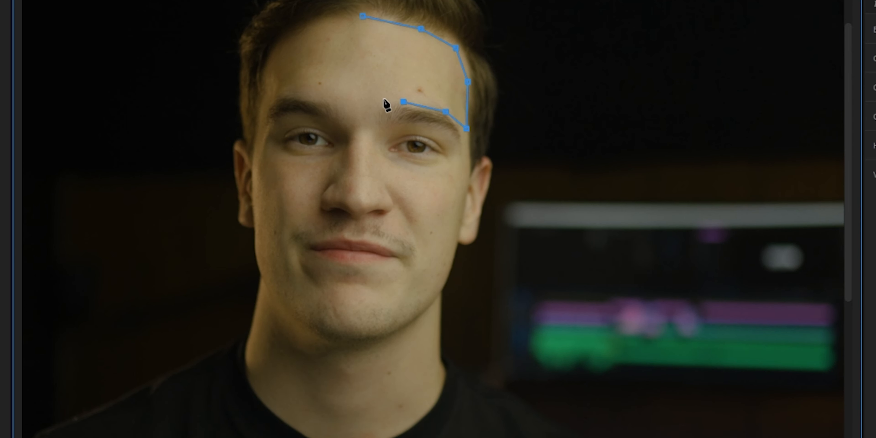
# - Complete the skin mask around the eye, down the cheek and neck, and back past the mouth and nose to the forehead
pyautogui.click(379, 110)
pyautogui.click(380, 139)
pyautogui.click(390, 161)
pyautogui.click(421, 167)
pyautogui.click(460, 158)
pyautogui.click(460, 206)
pyautogui.click(445, 273)
pyautogui.click(436, 330)
pyautogui.click(415, 413)
pyautogui.click(353, 390)
pyautogui.click(348, 323)
pyautogui.click(351, 274)
pyautogui.click(394, 265)
pyautogui.click(387, 196)
pyautogui.click(357, 172)
pyautogui.click(358, 94)
pyautogui.click(363, 16)
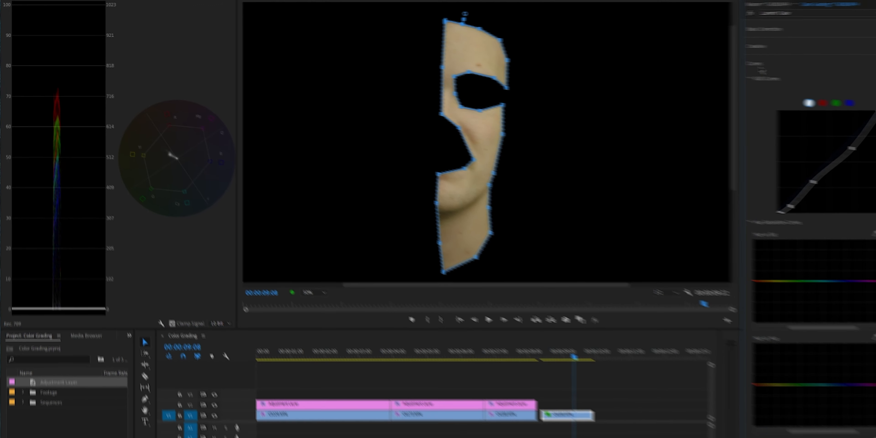
# - On the masked clip's Hue vs Hue curve, anchor magenta and yellow and raise the orange point to shift the skin tone
pyautogui.scroll(-3, 794, 210)
pyautogui.scroll(-3, 795, 210)
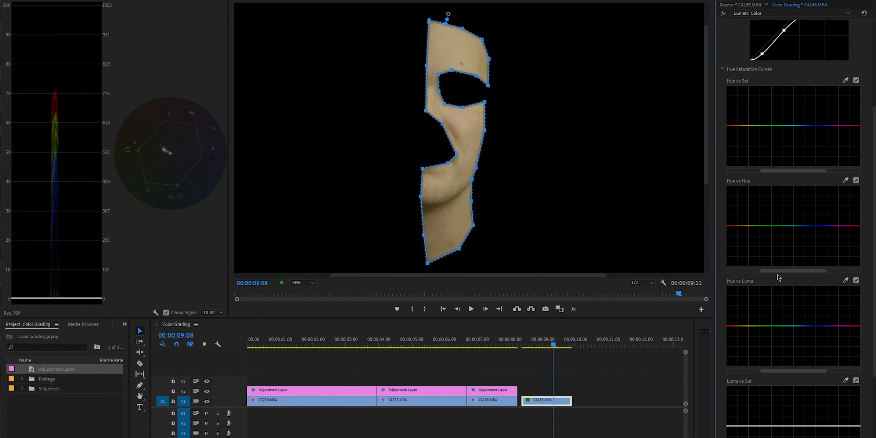
pyautogui.moveTo(780, 274); pyautogui.dragTo(798, 278)
pyautogui.click(768, 226)
pyautogui.click(745, 225)
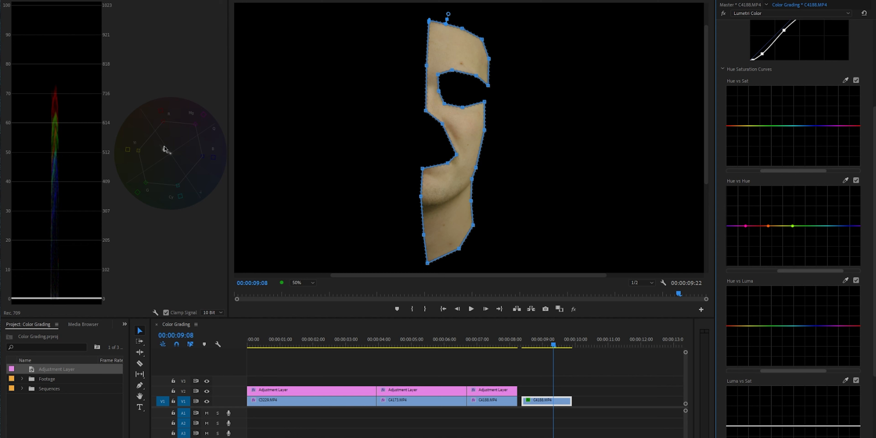
pyautogui.click(768, 226)
pyautogui.moveTo(768, 226); pyautogui.dragTo(771, 221)
# - Fine-tune the skin hue on the Hue vs Hue curve by raising magenta slightly, moving orange toward yellow and adding a red point
pyautogui.moveTo(799, 271); pyautogui.dragTo(816, 271)
pyautogui.moveTo(779, 226); pyautogui.dragTo(777, 225)
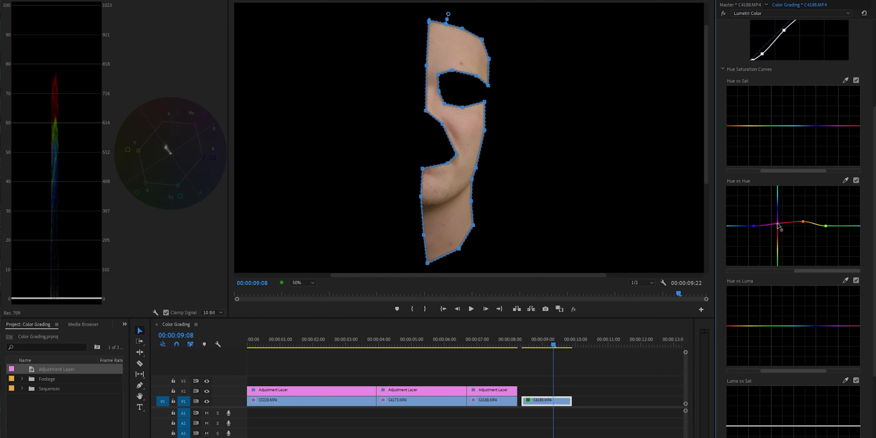
pyautogui.moveTo(803, 222); pyautogui.dragTo(808, 224)
pyautogui.click(793, 223)
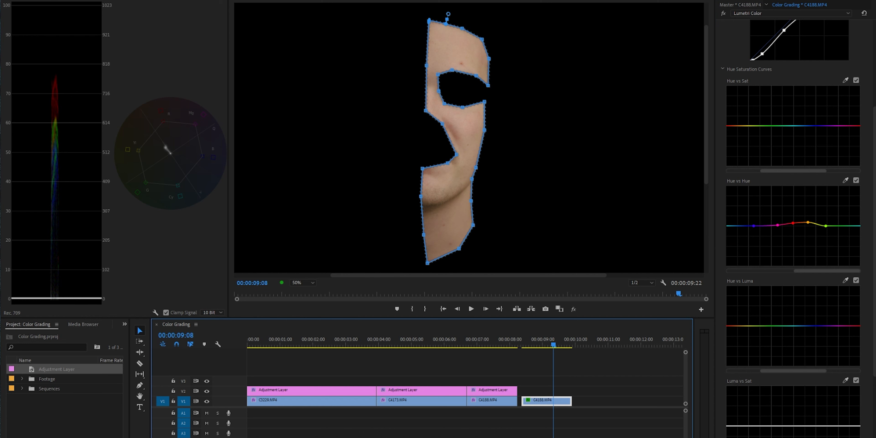
# - Disable the Opacity effect holding the face mask, and compare the full image with and without the Hue vs Hue correction
pyautogui.click(54, 0)
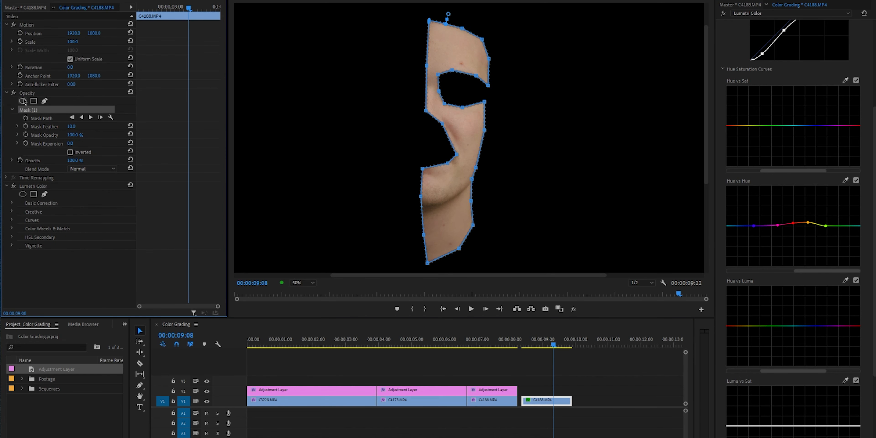
pyautogui.click(13, 93)
pyautogui.click(302, 282)
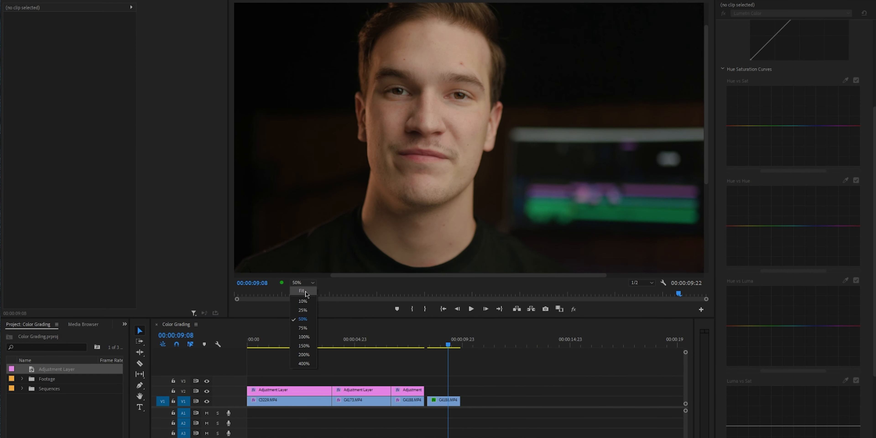
pyautogui.click(307, 295)
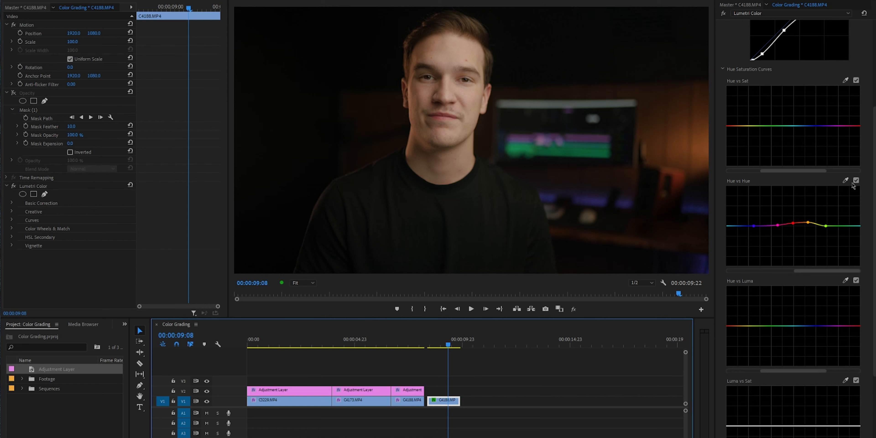
pyautogui.click(855, 181)
pyautogui.click(856, 181)
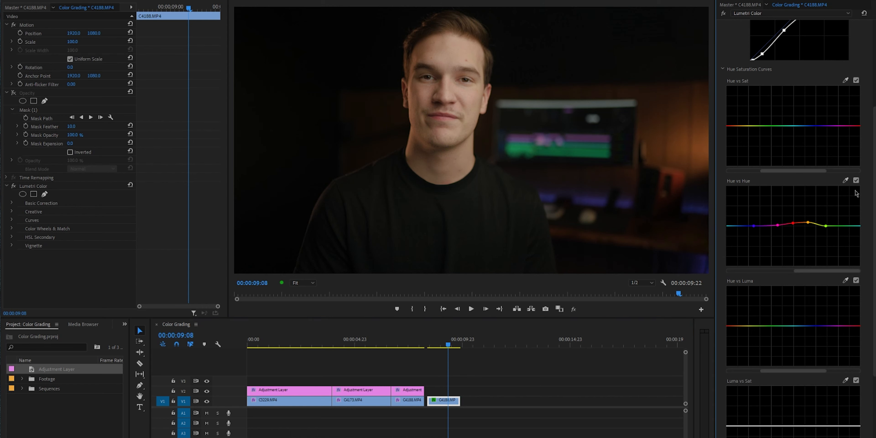